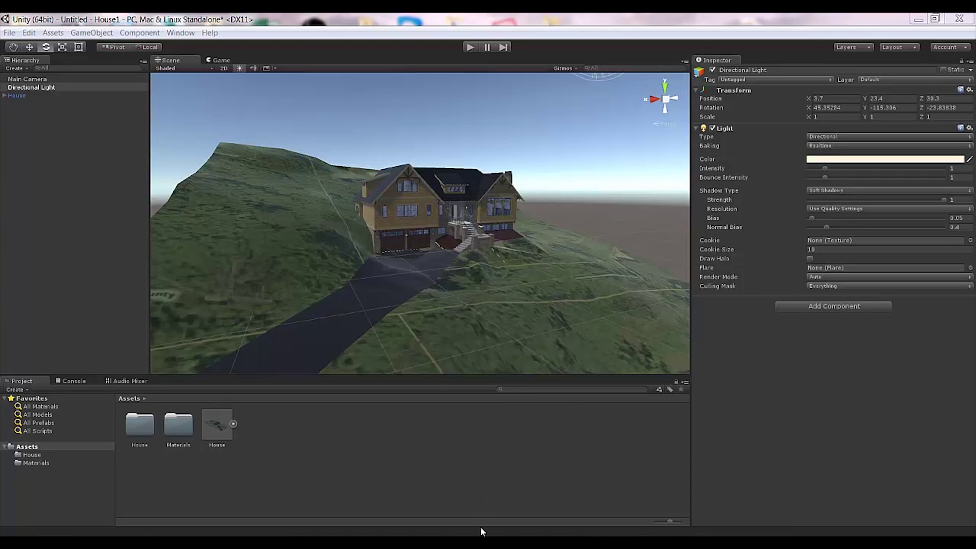
- Switch to SketchUp to view the original house model, and return to Unity to compare the imported house
mouse_move(481, 540)
left_click(481, 485)
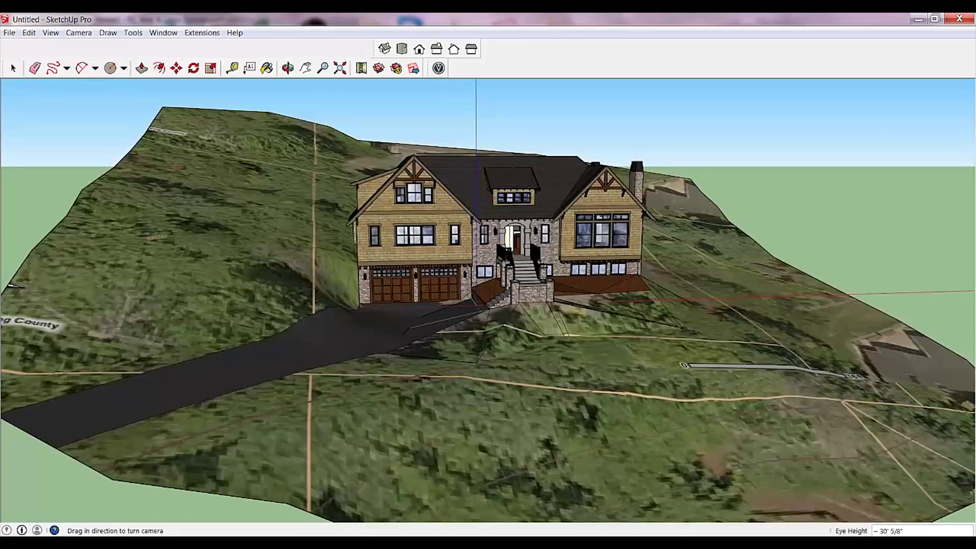
middle_click_drag(415, 299, 418, 311)
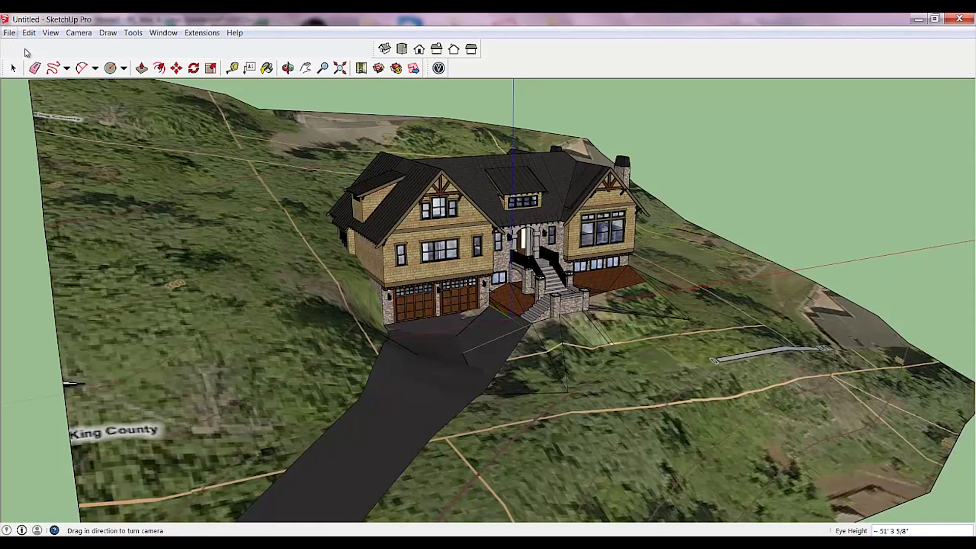
left_click(917, 18)
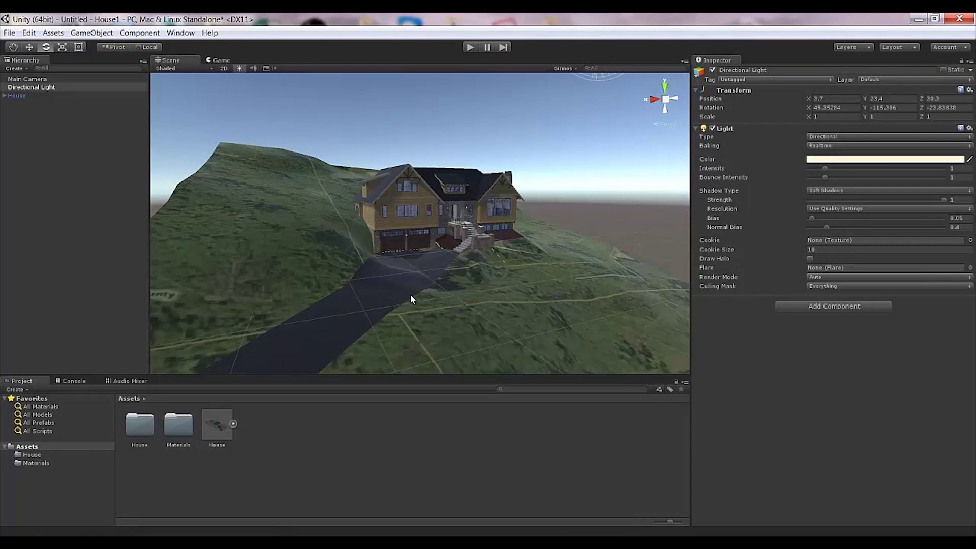
left_click_drag(395, 289, 401, 287, "alt")
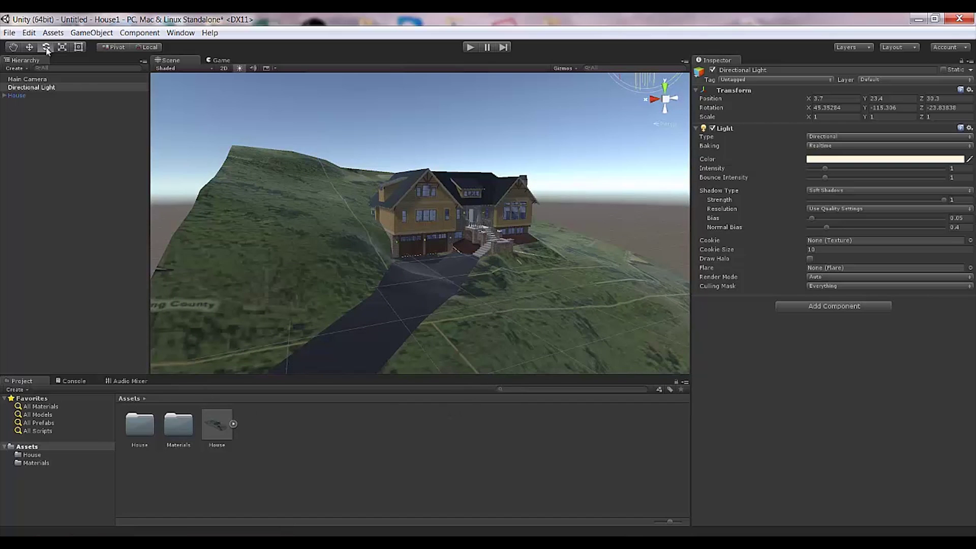
- Import the custom package Touch Navigators.unitypackage from the Unity test folder into the project
left_click(53, 33)
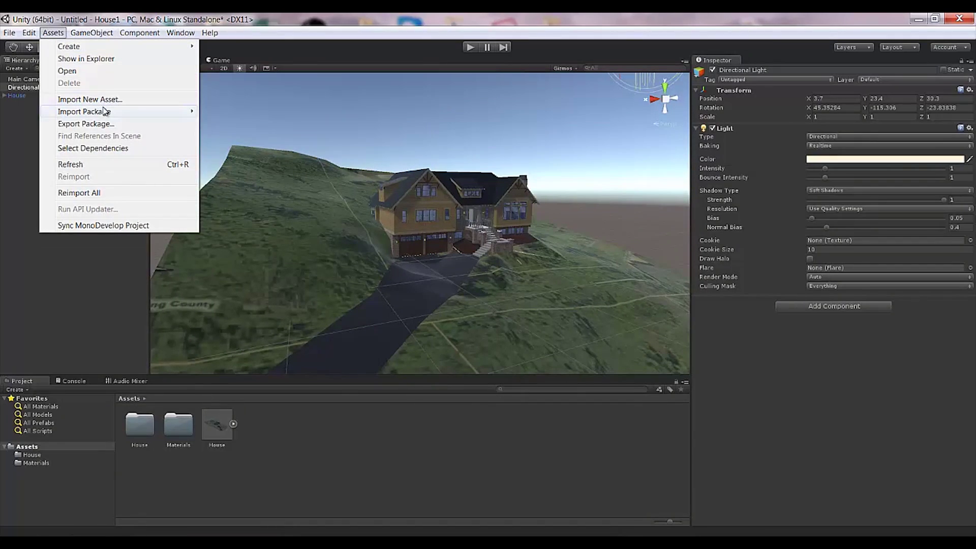
mouse_move(105, 112)
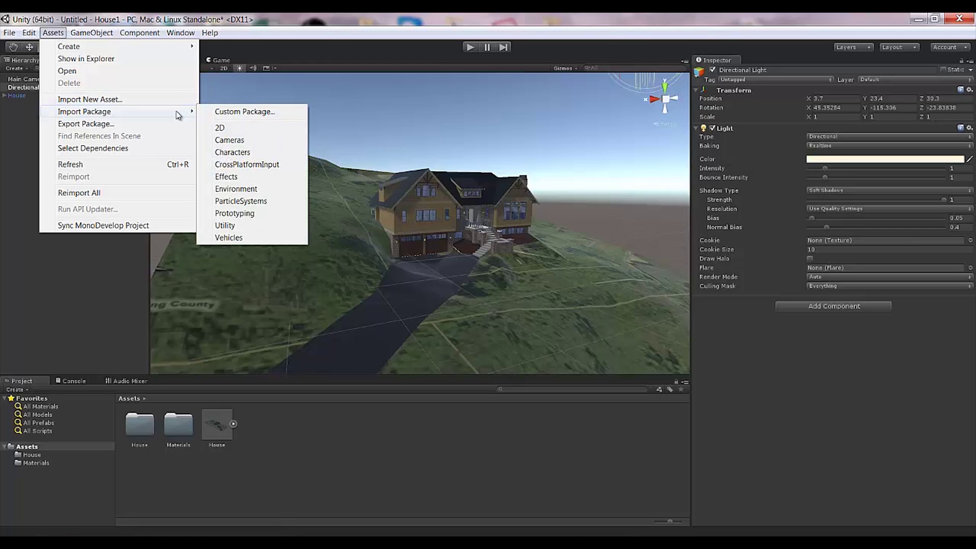
left_click(244, 111)
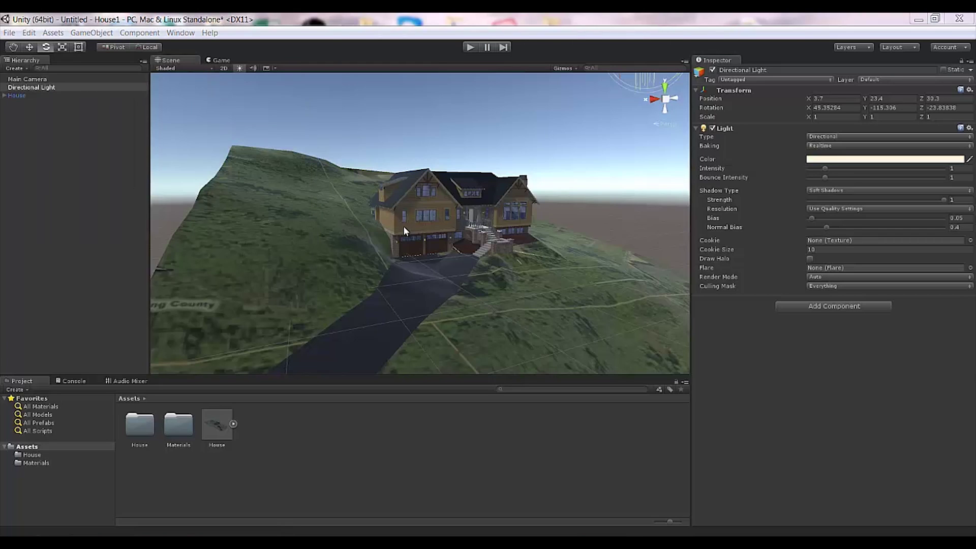
left_click(241, 70)
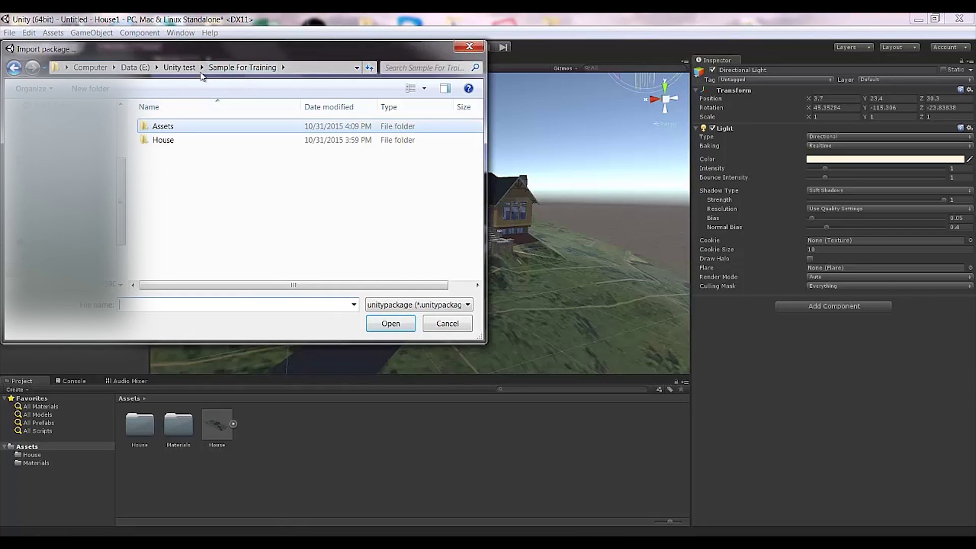
left_click(179, 68)
left_click(184, 154)
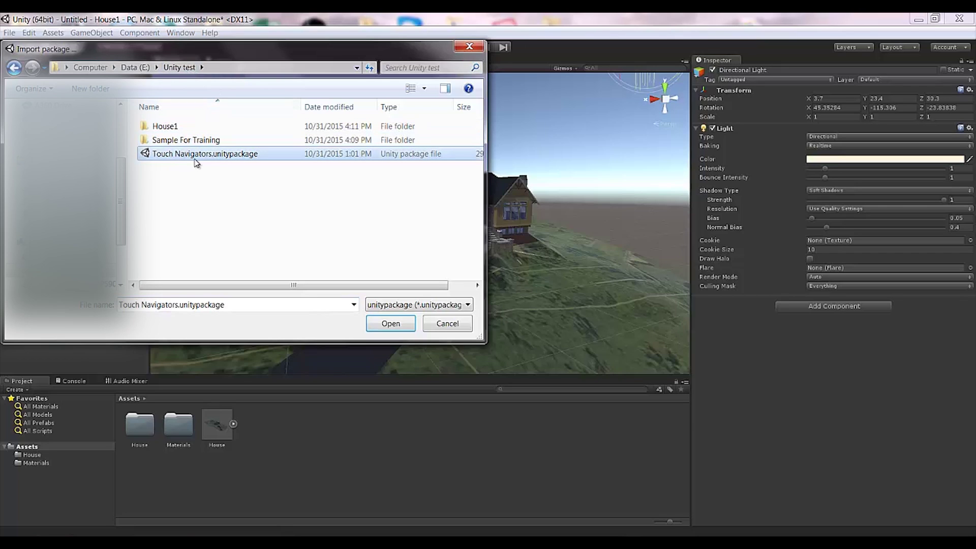
double_click(195, 162)
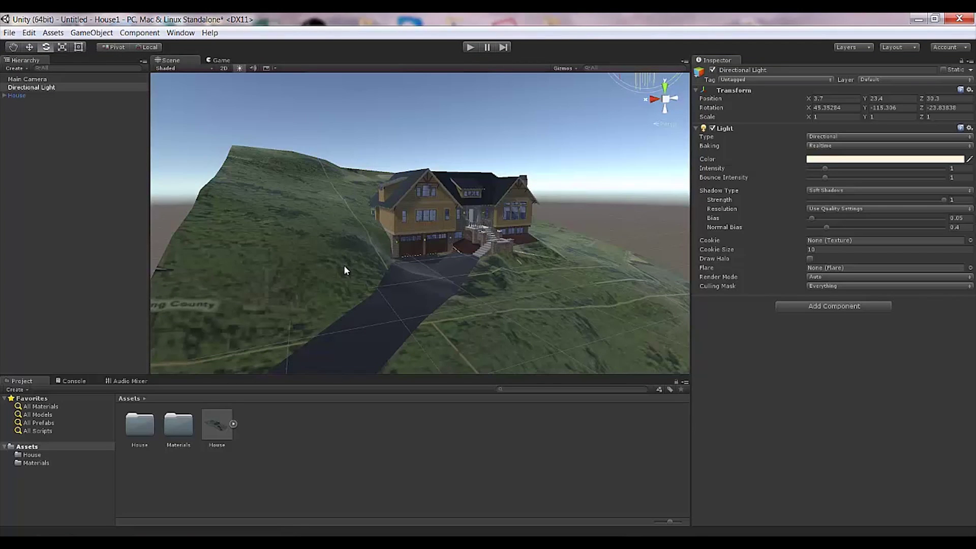
left_click(197, 320)
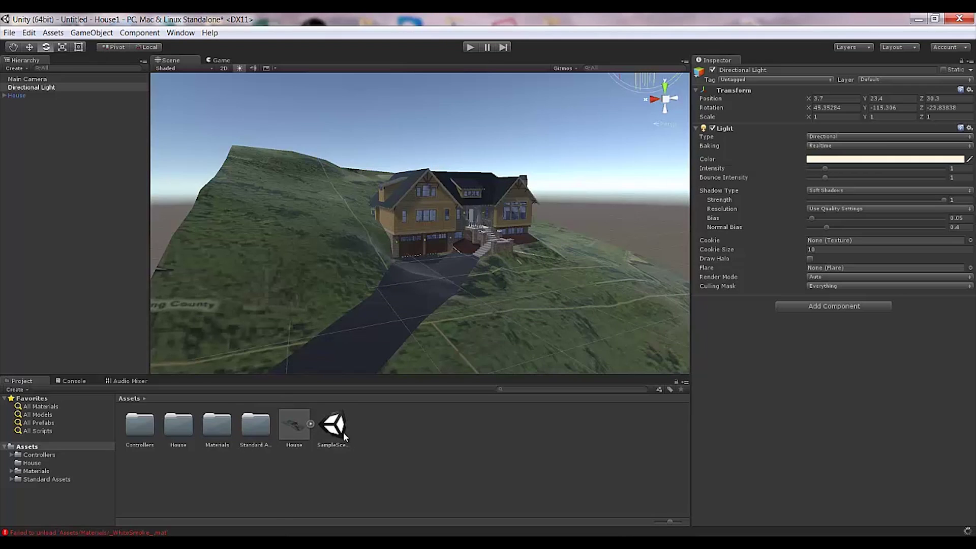
- Open SampleScene, saving the current scene as house2, and run the sample scene
left_click(339, 433)
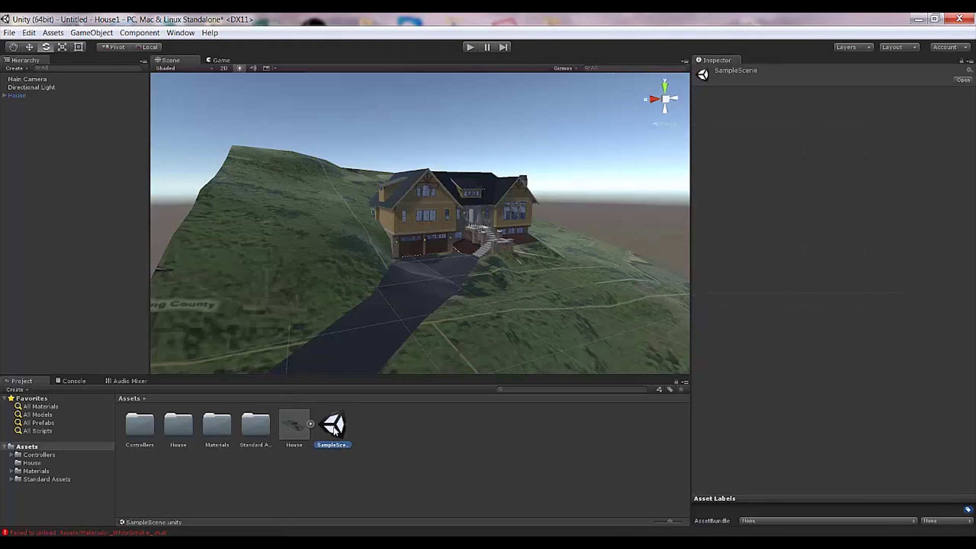
double_click(335, 431)
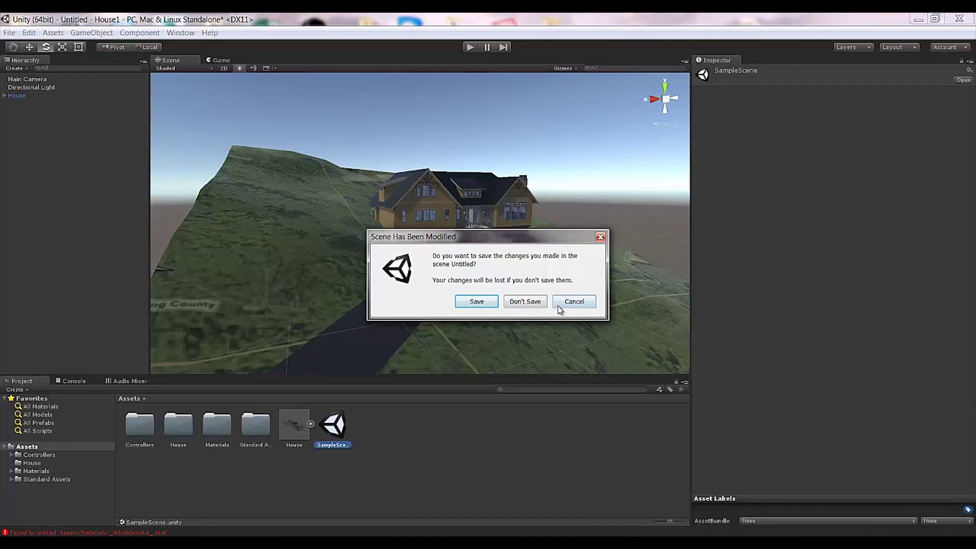
left_click(476, 301)
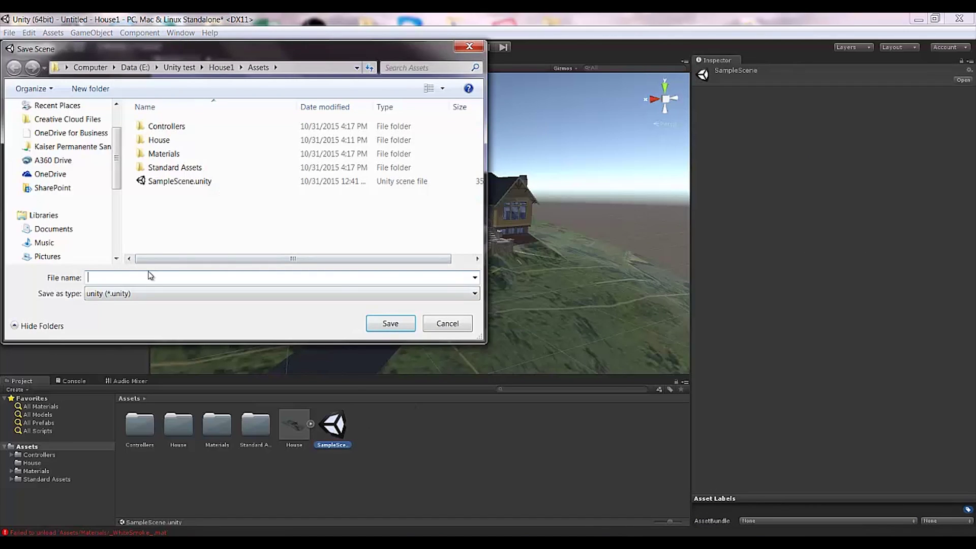
type("house2")
key("Return")
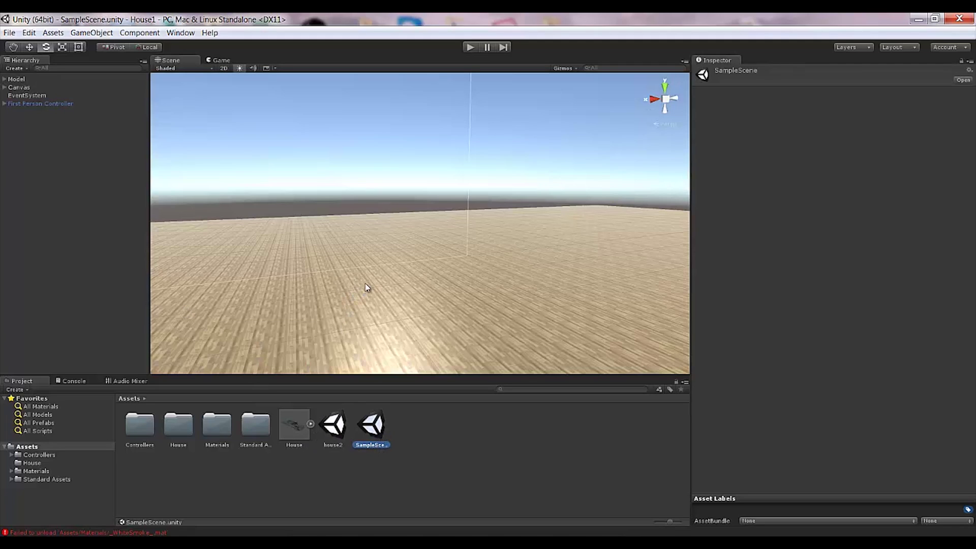
left_click(470, 48)
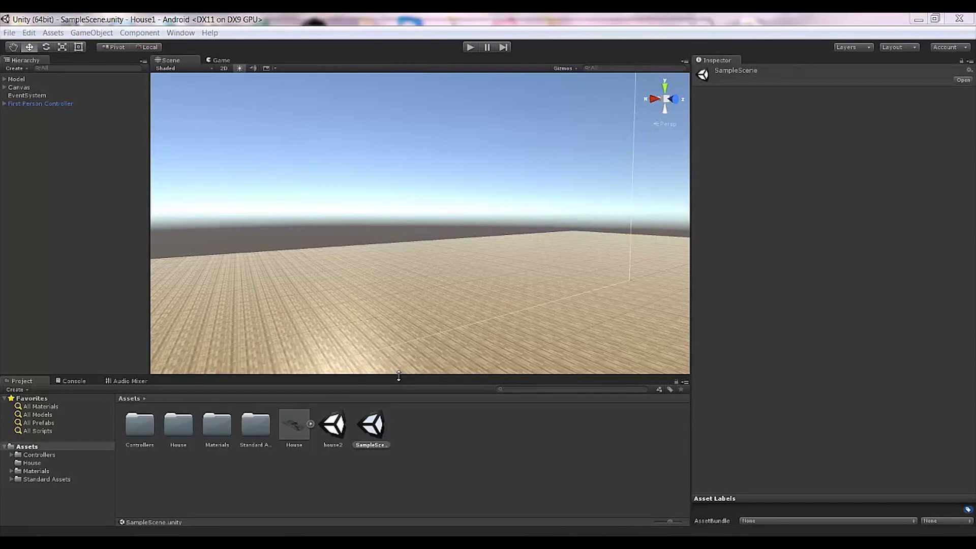
- Copy the Canvas, EventSystem and First Person Controller from SampleScene into the house2 scene
left_click(25, 87)
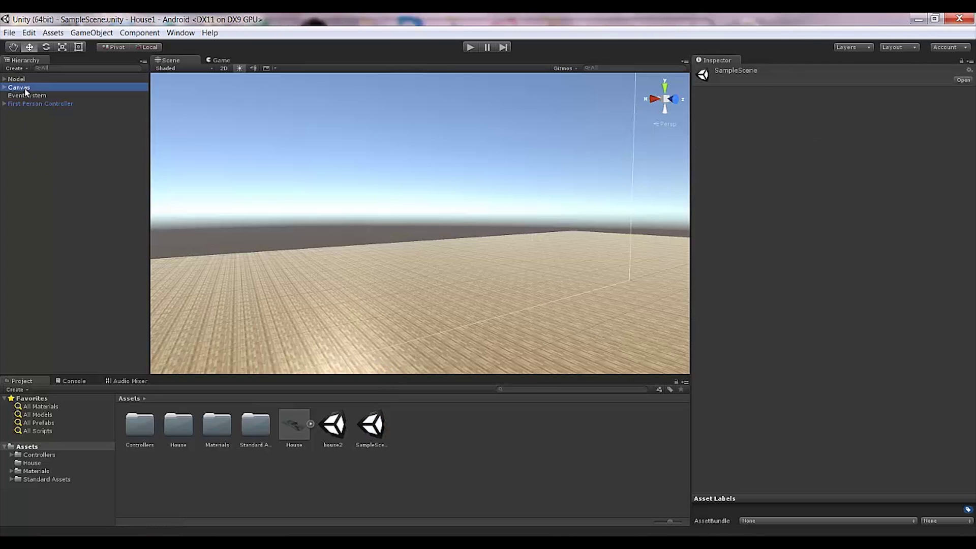
left_click(29, 94, "ctrl")
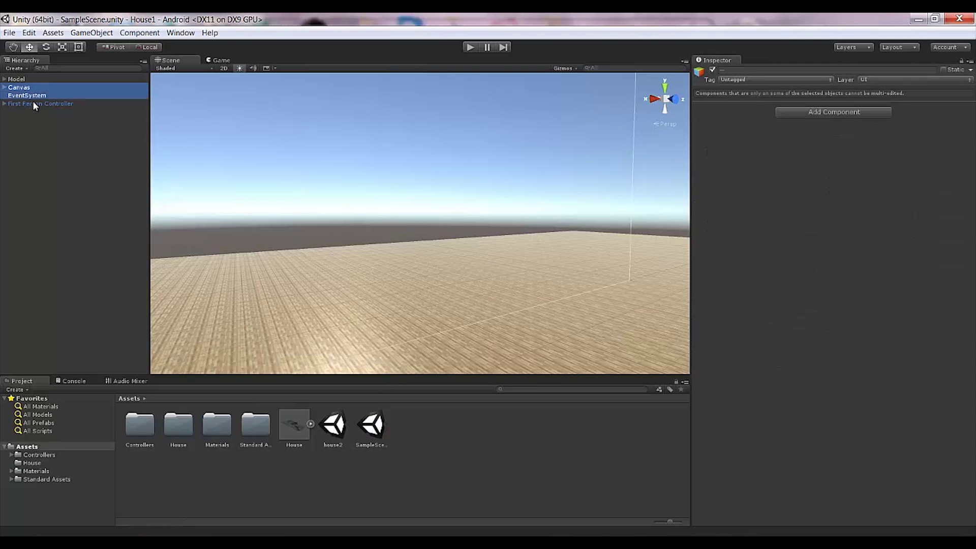
left_click(34, 104, "ctrl")
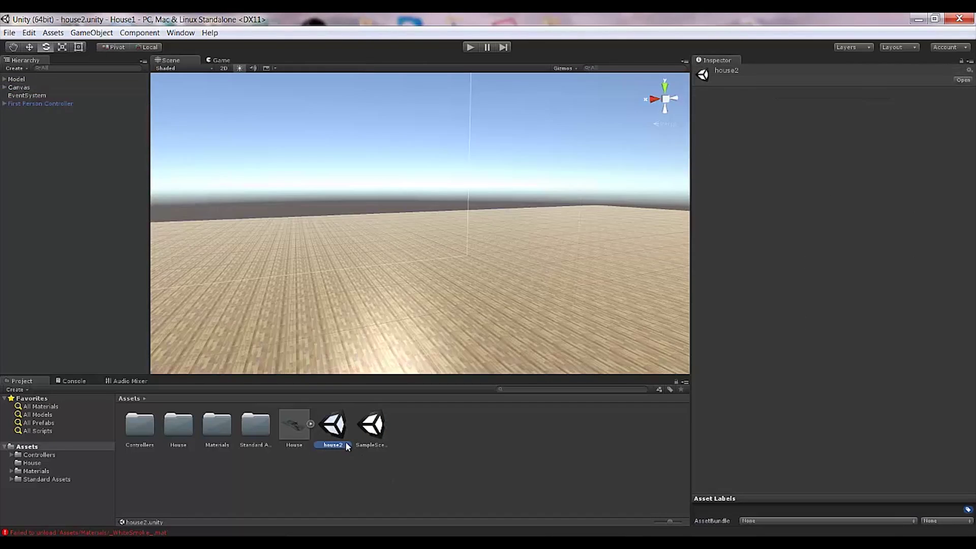
double_click(334, 426)
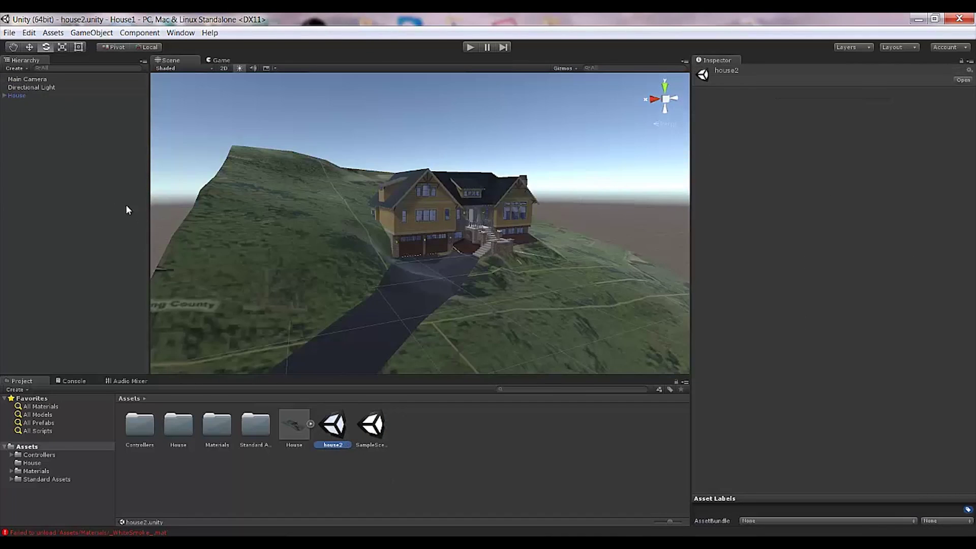
left_click(81, 182)
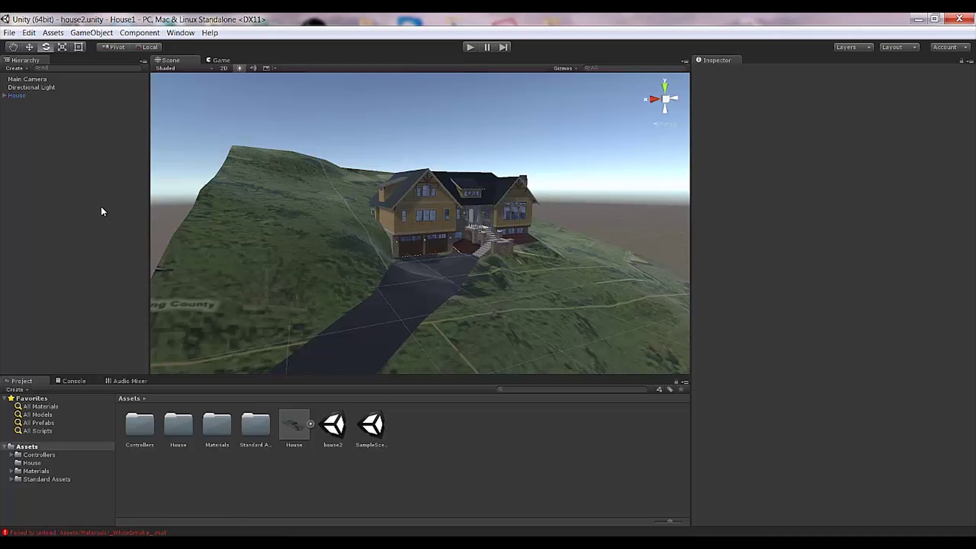
key("ctrl+v")
scroll(195, 224, "down", 10)
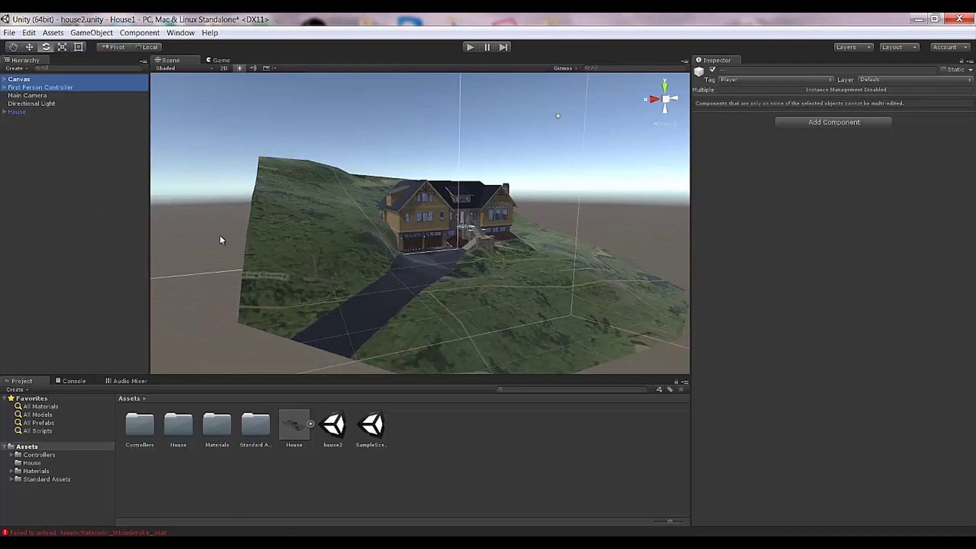
- Check the pasted touch controls in the Game view and look at the scene from above
left_click(213, 60)
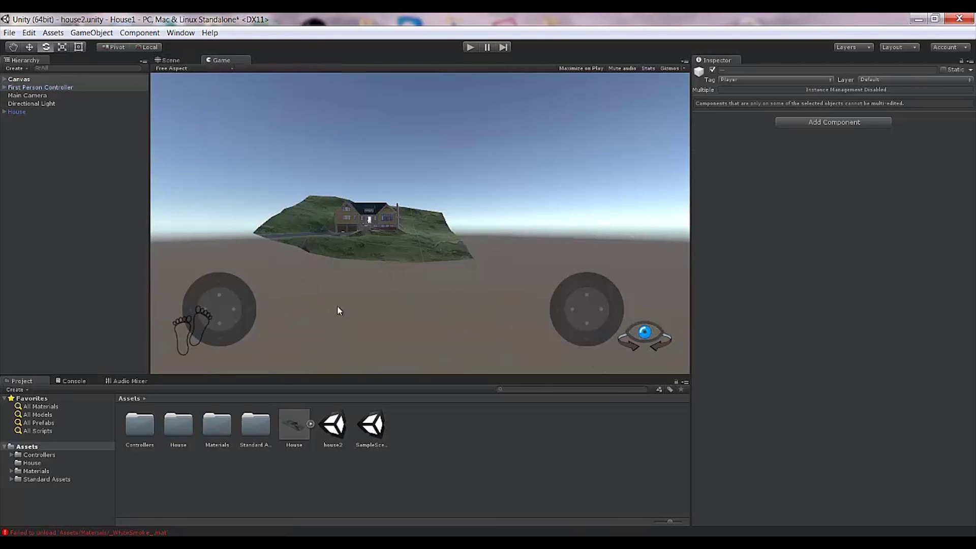
left_click(168, 60)
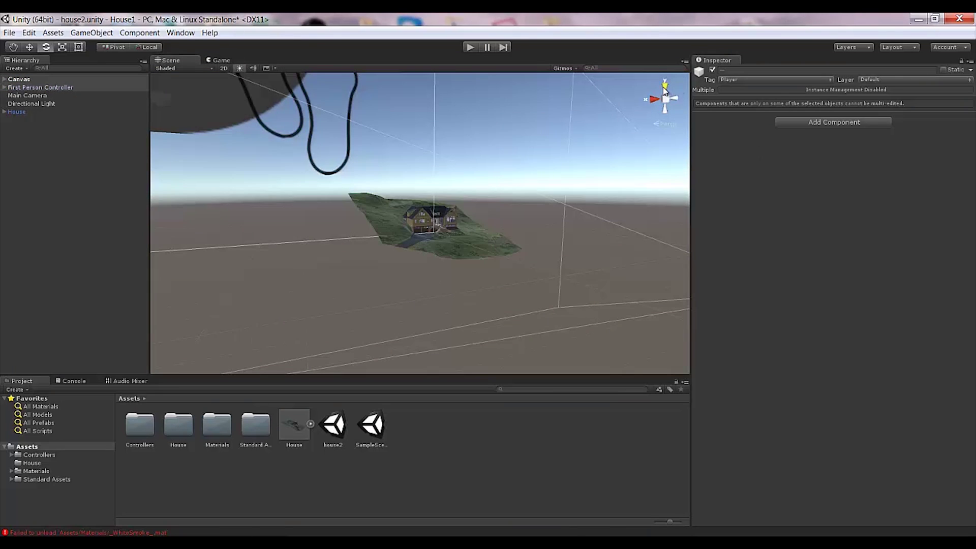
left_click(664, 89)
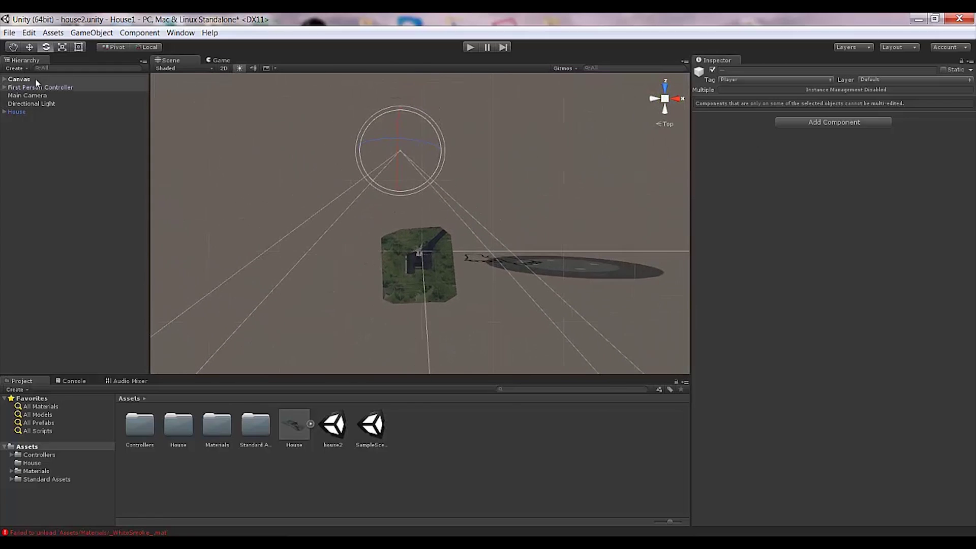
- Move only the First Person Controller onto the driveway, at about X 15.4, Y 3.3, Z 21.8
left_click(34, 47)
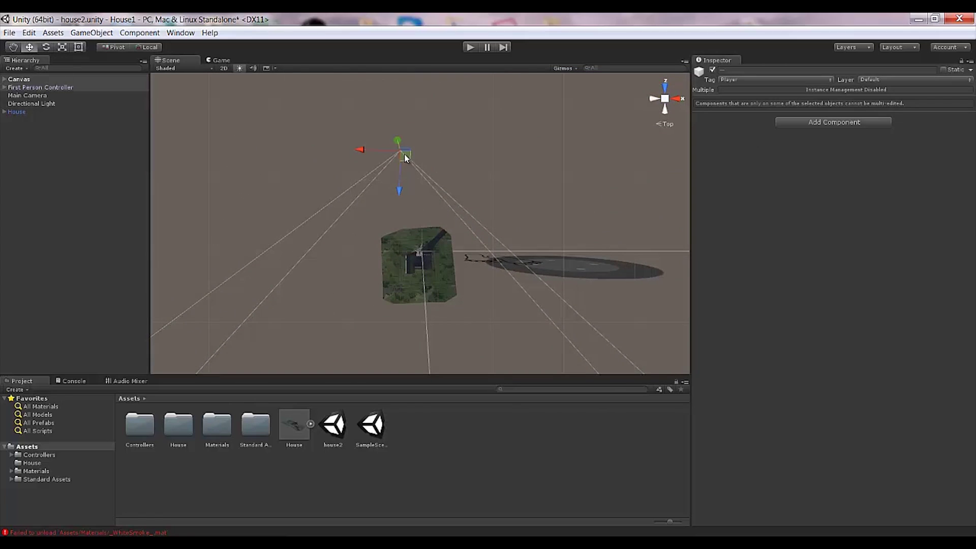
left_click_drag(406, 158, 433, 241)
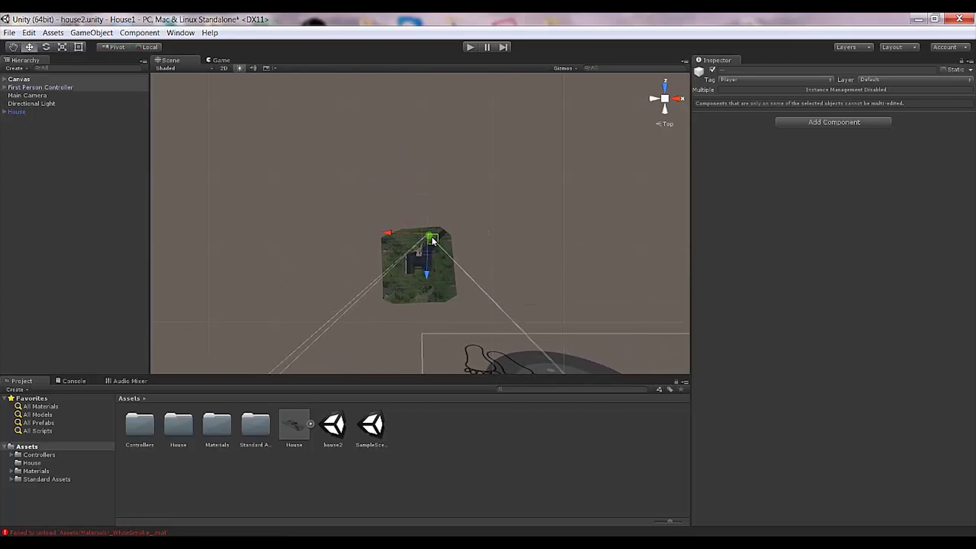
key("ctrl+z")
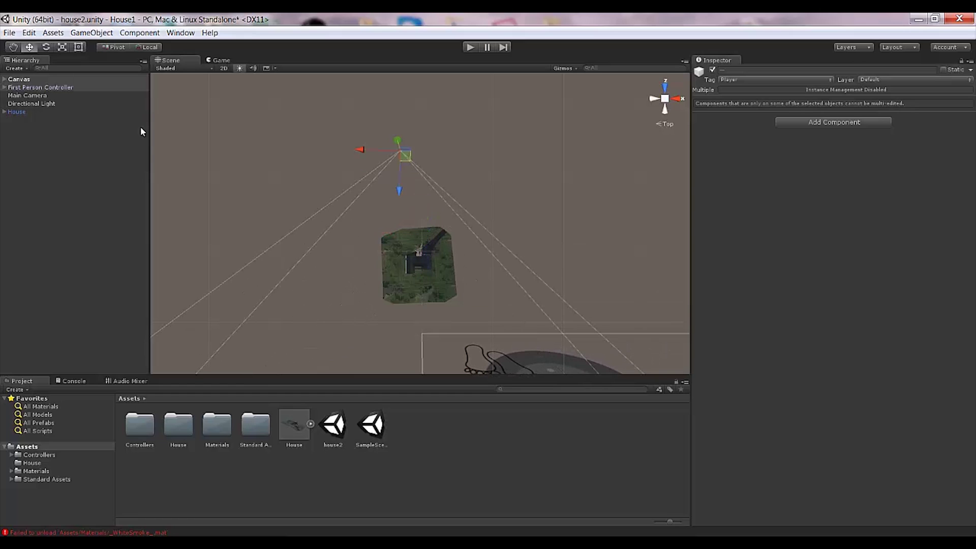
left_click(21, 119)
left_click(26, 86)
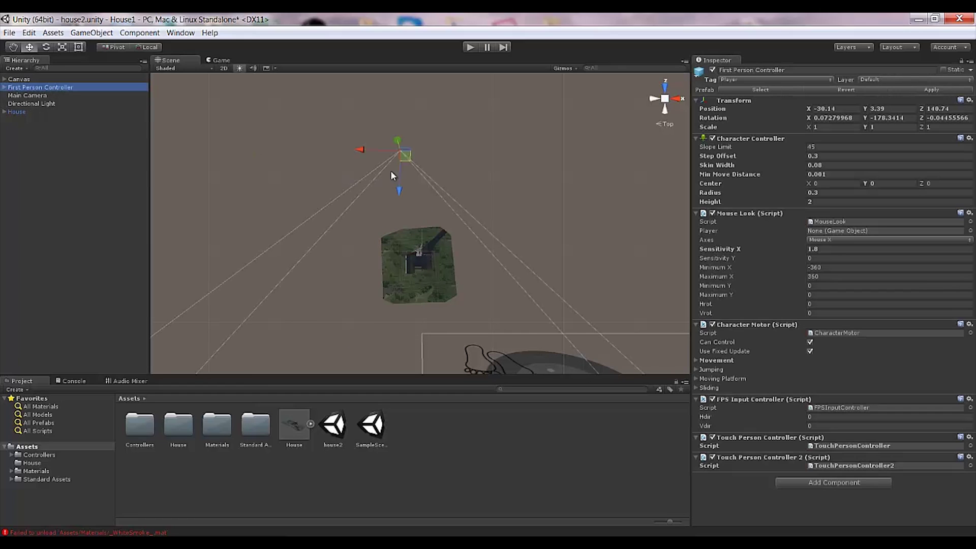
left_click_drag(405, 156, 432, 242)
- Rotate the First Person Controller toward the house to about -144° around Y, and shift it along the driveway to about X 23.2, Z 16.1
key("e")
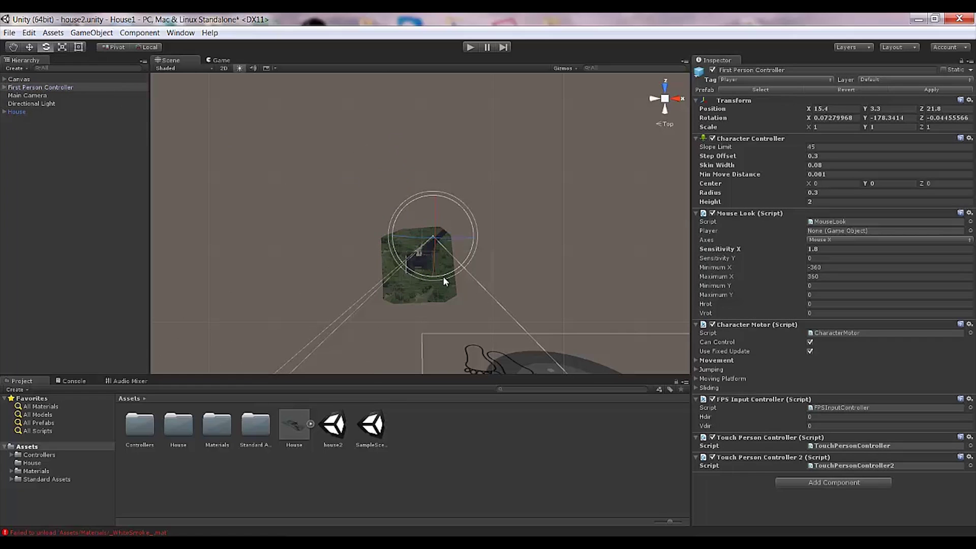
left_click_drag(444, 277, 366, 270)
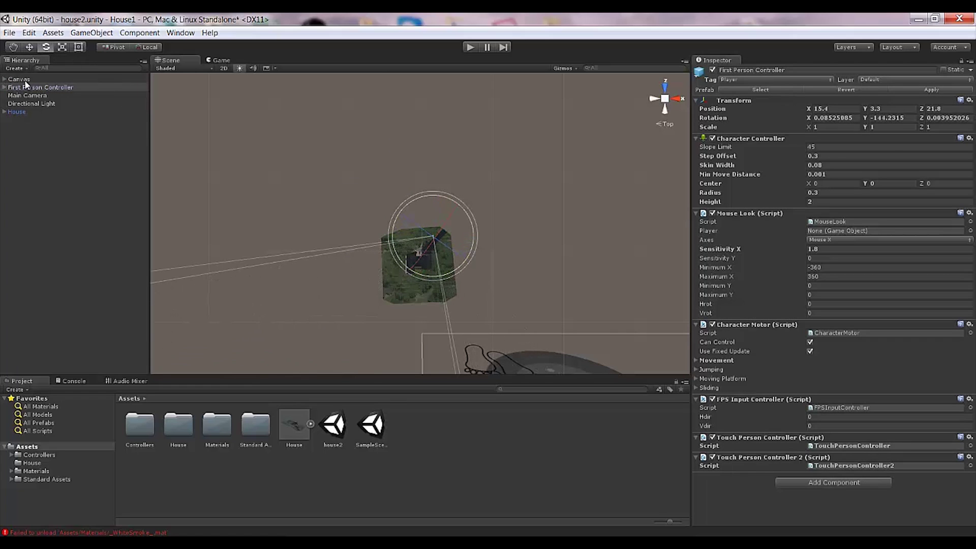
left_click(30, 47)
left_click_drag(433, 237, 437, 236)
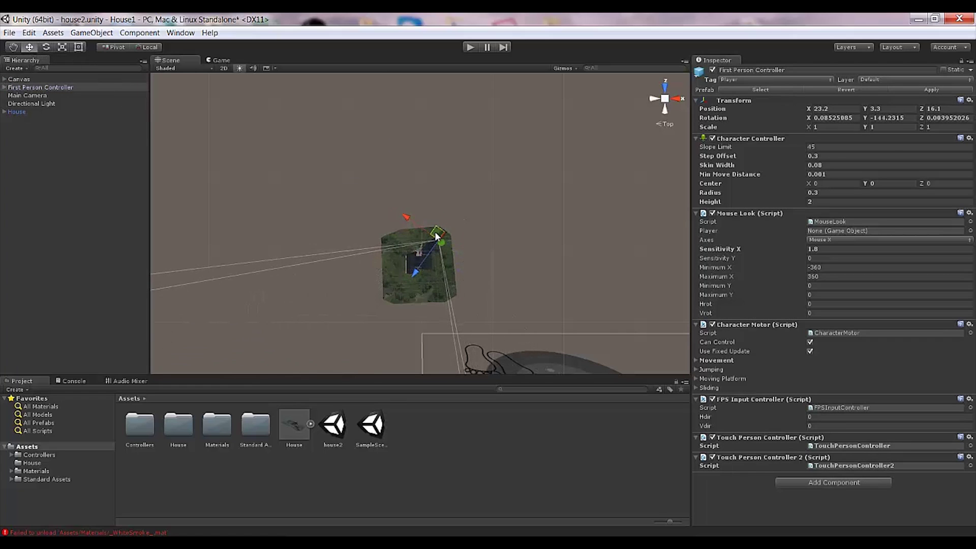
- Inspect the controller's height above the terrain from the right side and check its view of the house in the Game view
left_click(677, 99)
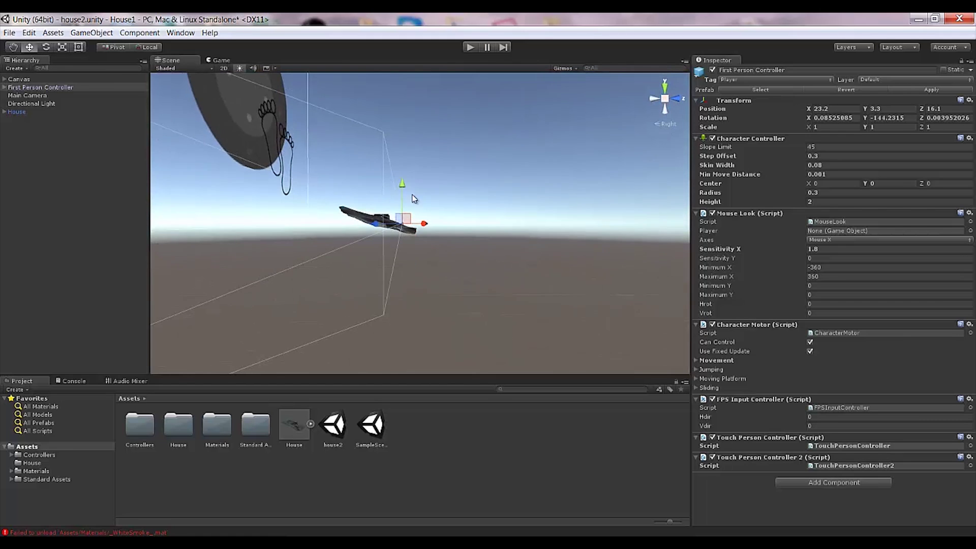
scroll(393, 219, "up", 3)
scroll(393, 219, "up", 3)
middle_click_drag(393, 220, 346, 267)
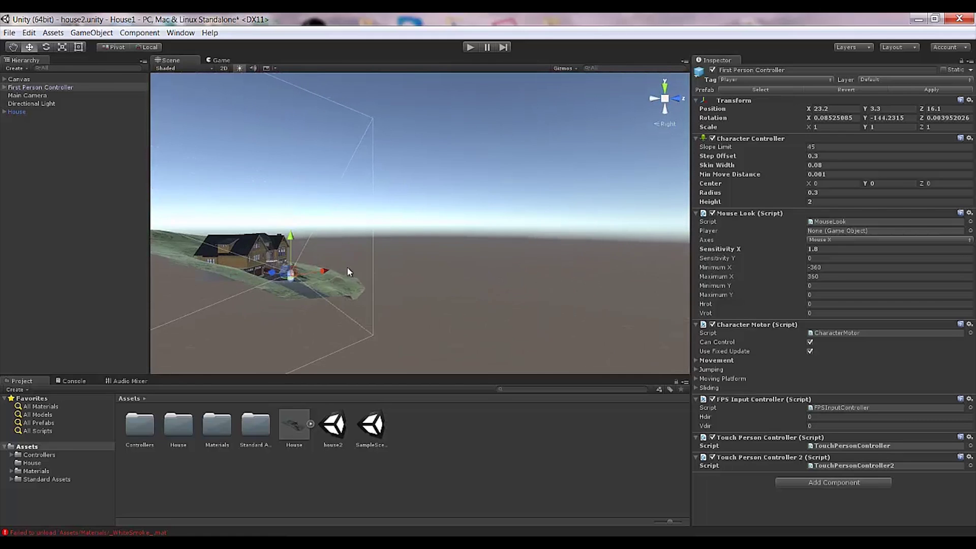
right_click_drag(426, 213, 312, 231)
left_click(220, 60)
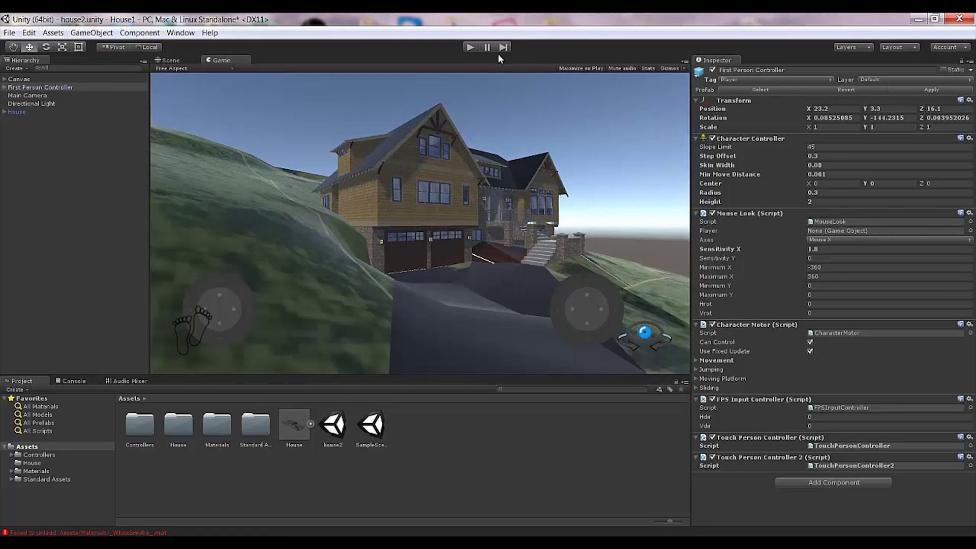
- Play-test the scene by walking up the driveway toward the entrance stairs while looking around, and end the test
left_click(475, 47)
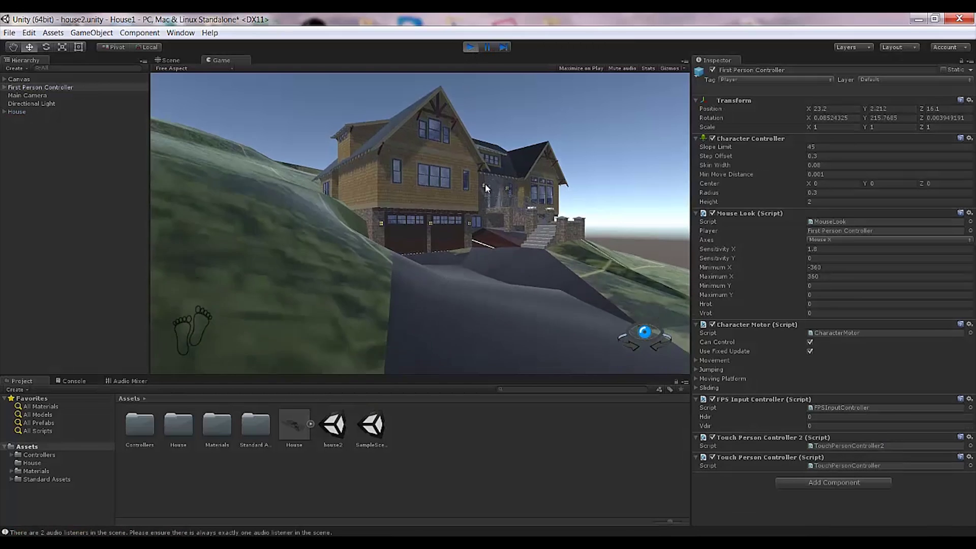
key("w")
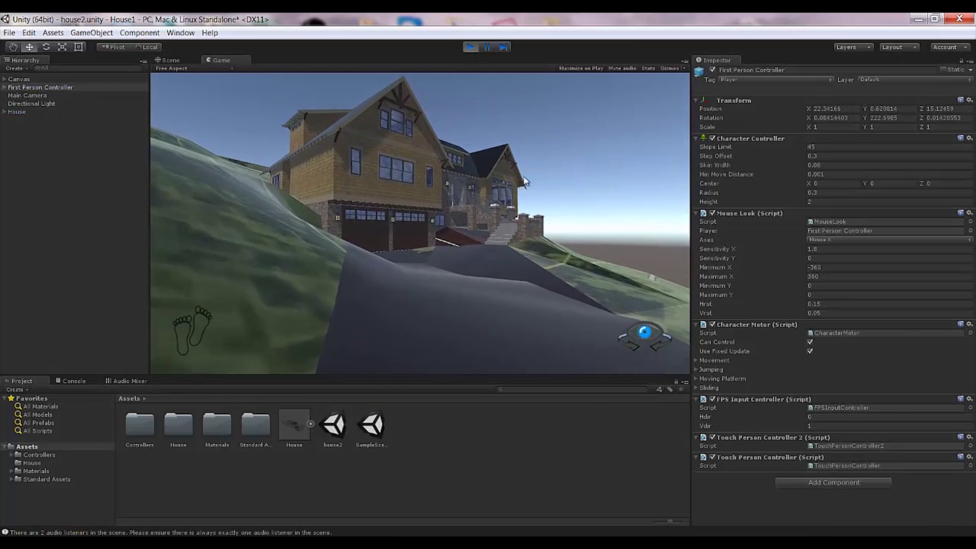
key("w")
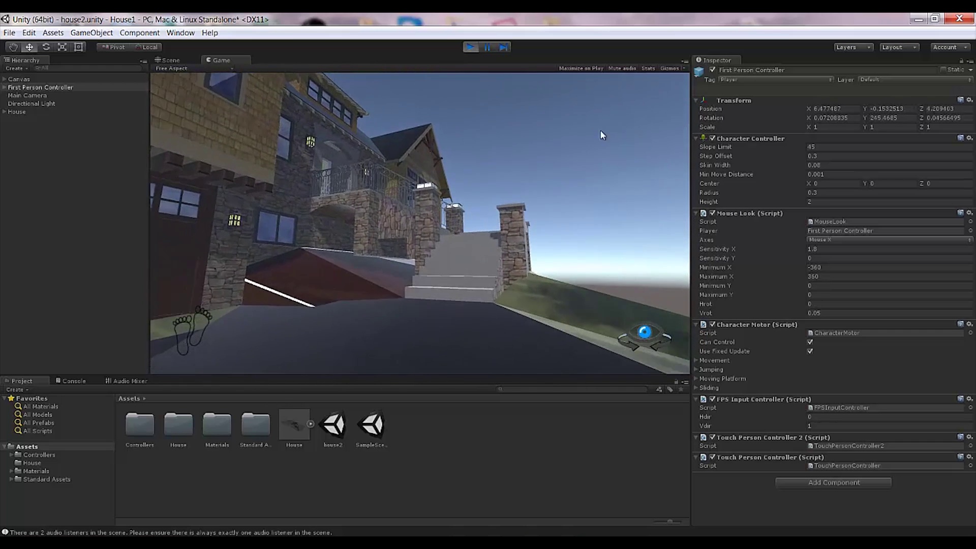
left_click(470, 46)
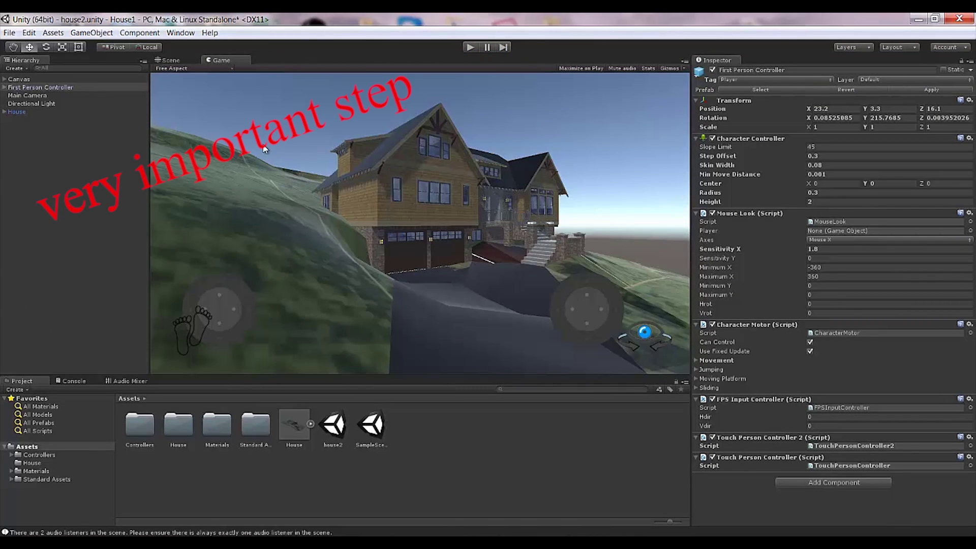
- In the project's Input settings, set the type of both the Mouse X and Mouse Y axes to Key or Mouse Button
left_click(29, 33)
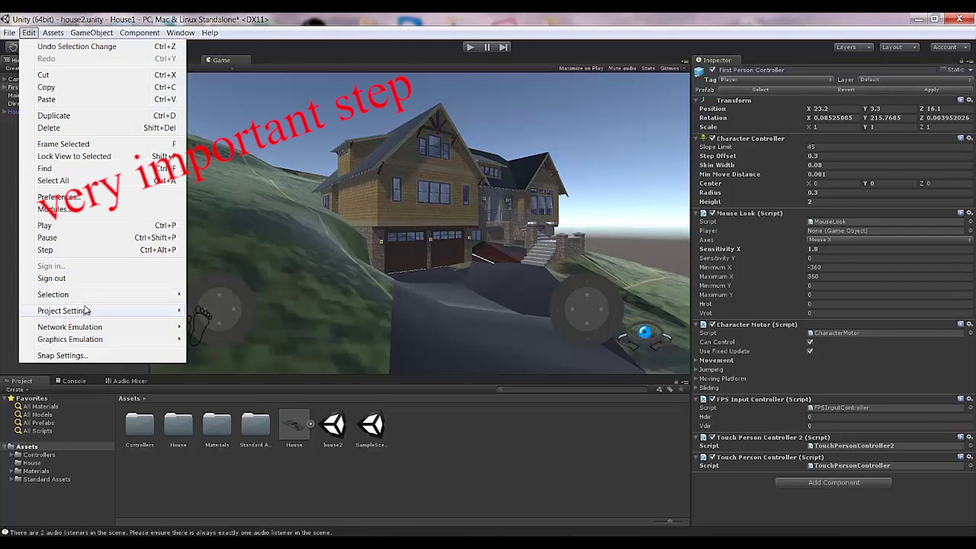
mouse_move(87, 311)
left_click(206, 312)
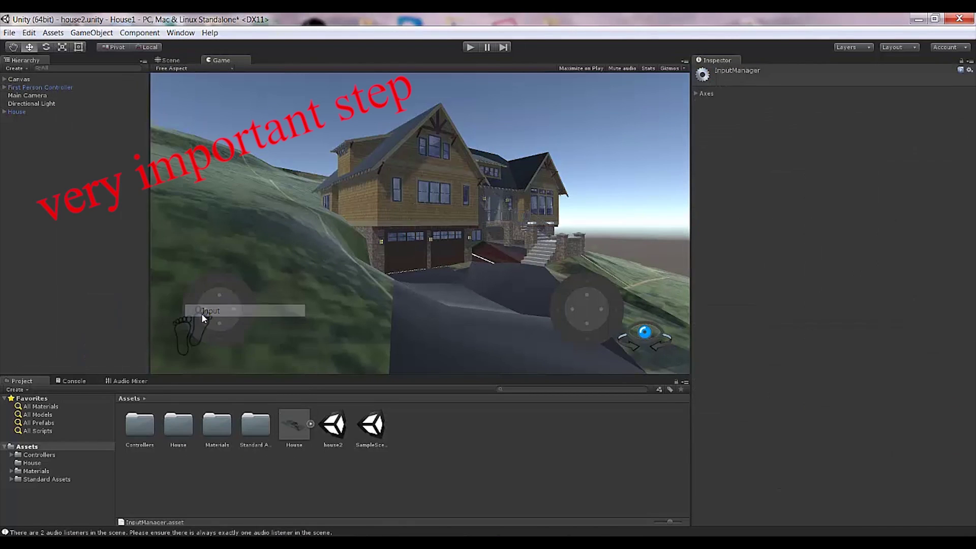
left_click(696, 92)
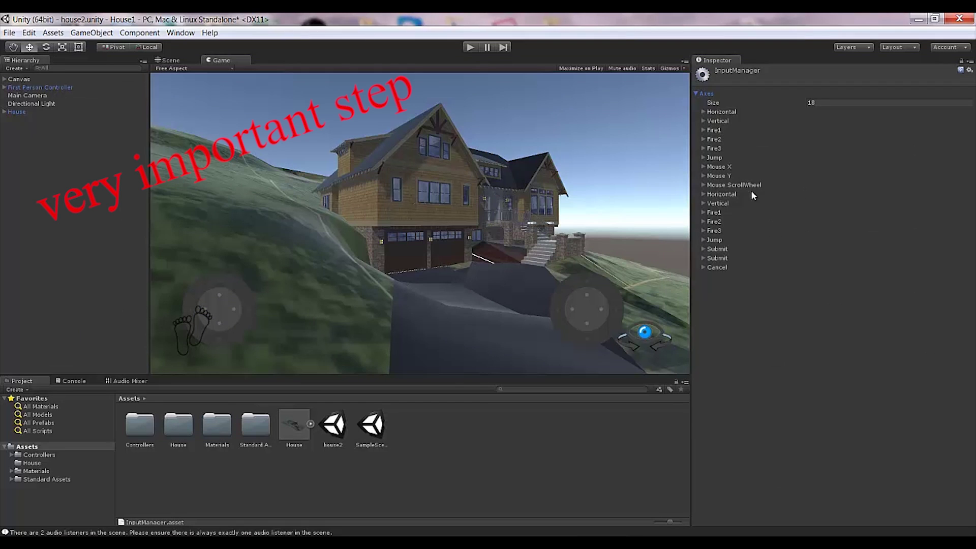
left_click(703, 166)
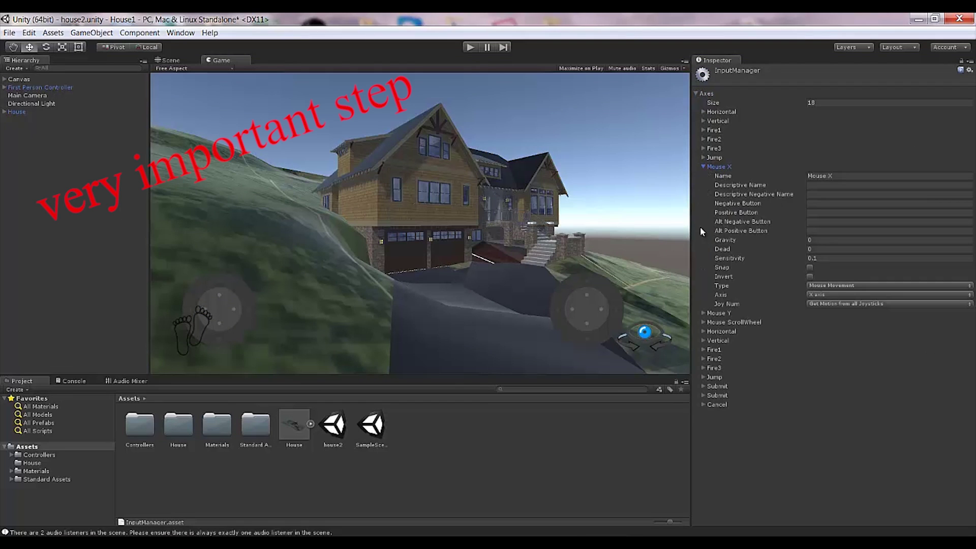
left_click(702, 313)
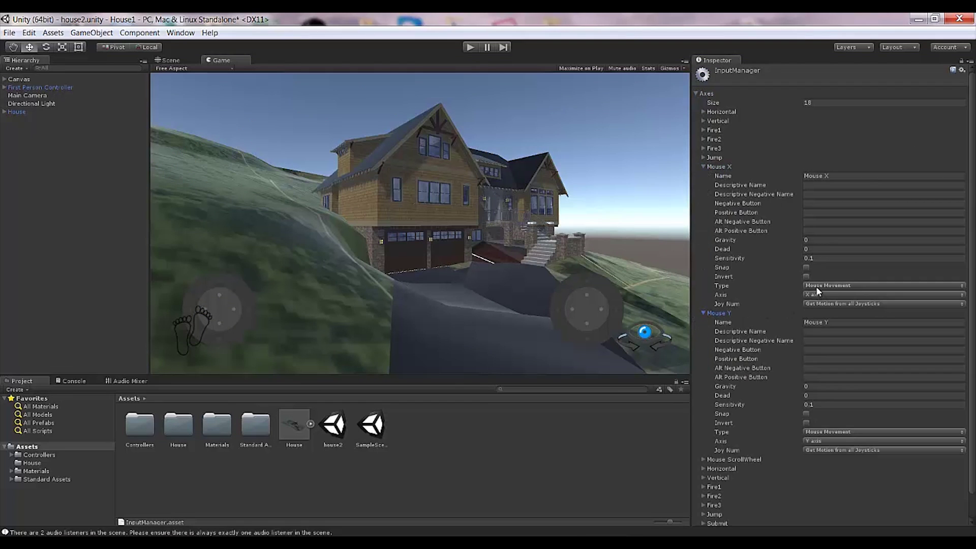
left_click(832, 287)
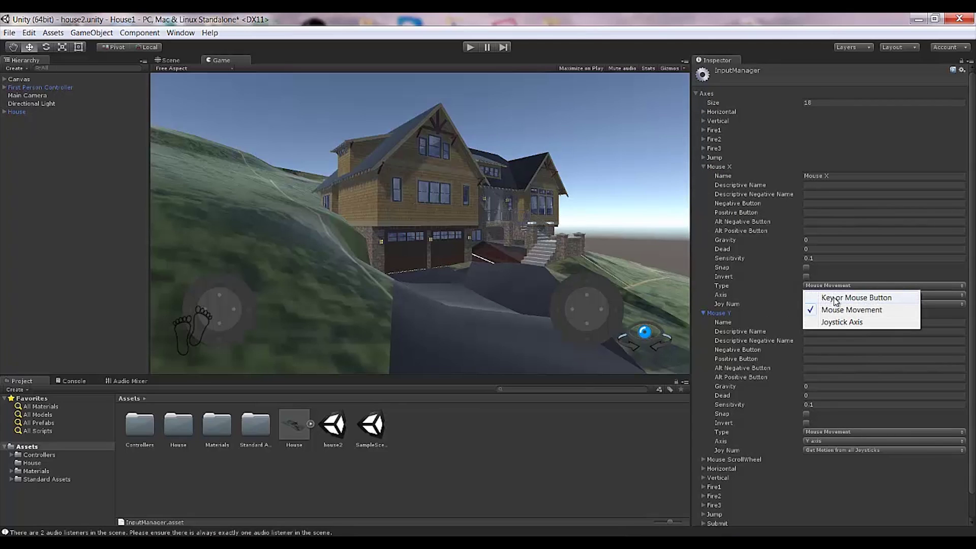
left_click(835, 298)
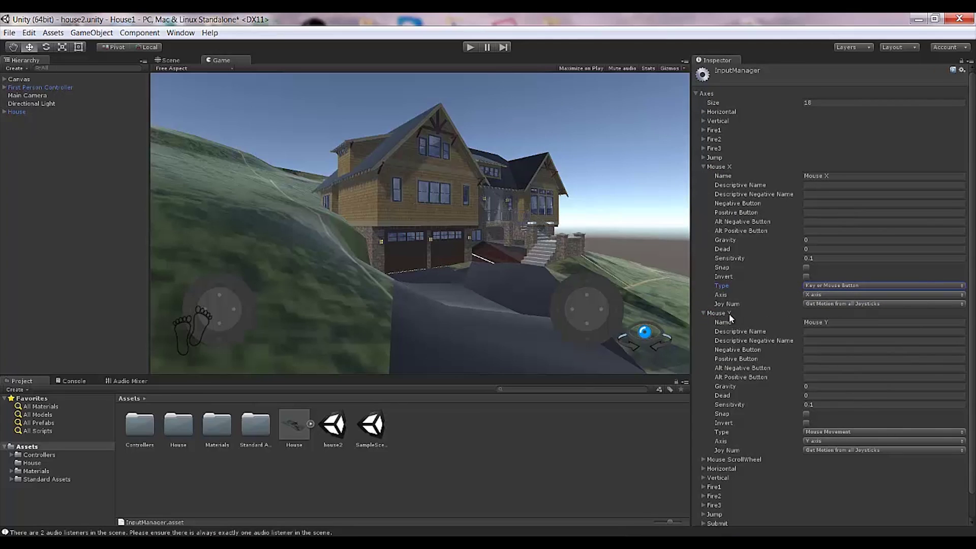
left_click(843, 432)
left_click(841, 442)
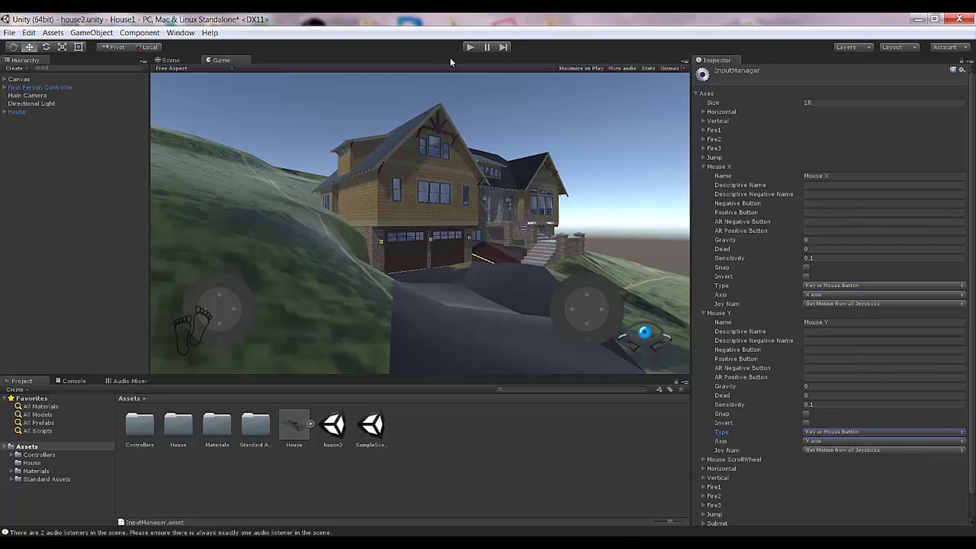
- Run the scene again and use the on-screen walk and look controls to travel up the driveway and entrance stairs to the front door
left_click(470, 47)
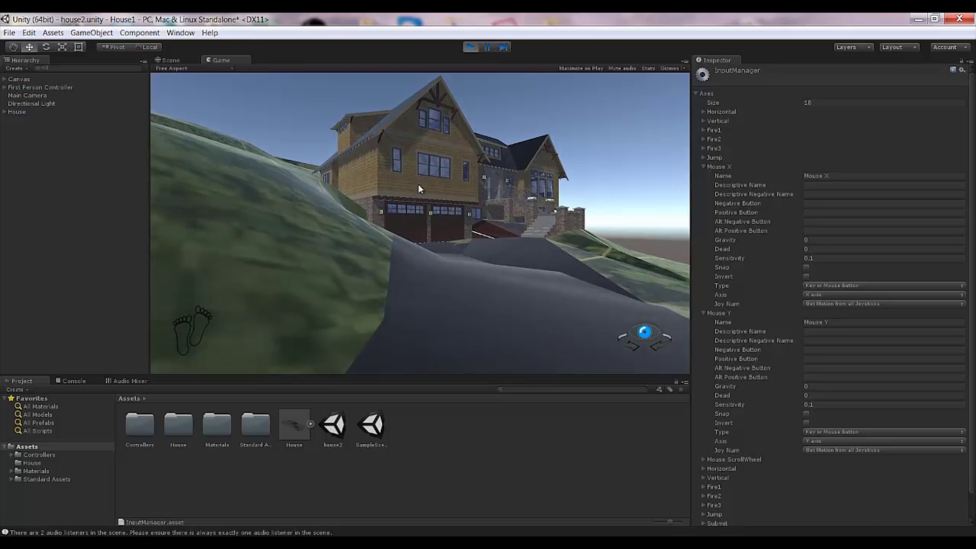
mouse_move(644, 331)
left_mouse_down()
mouse_move(667, 337)
mouse_move(604, 333)
mouse_move(669, 339)
mouse_move(651, 334)
mouse_move(641, 305)
mouse_move(641, 345)
mouse_move(645, 327)
mouse_move(646, 338)
left_mouse_up()
left_click_drag(206, 328, 304, 215)
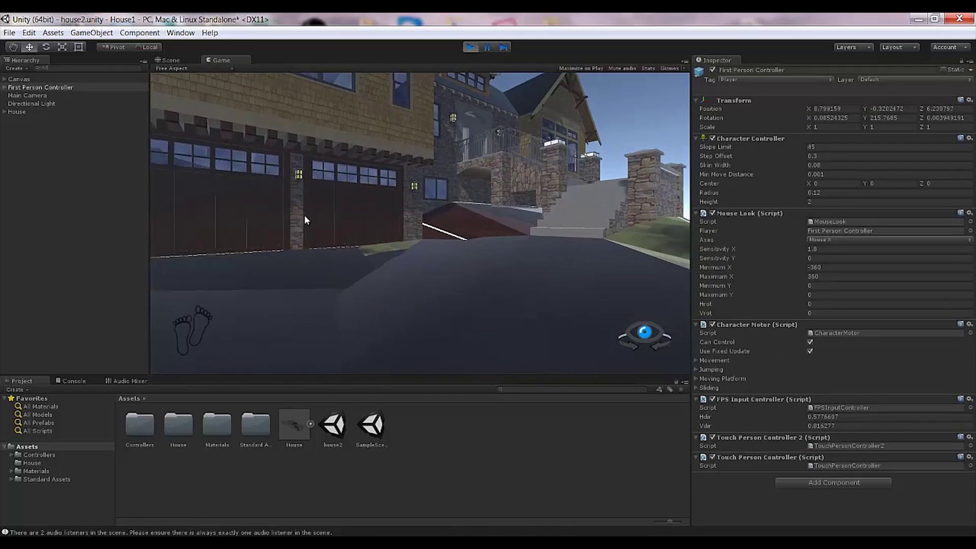
left_click_drag(644, 332, 600, 329)
left_click_drag(232, 310, 157, 249)
mouse_move(631, 332)
left_mouse_down()
mouse_move(581, 326)
mouse_move(630, 332)
left_mouse_up()
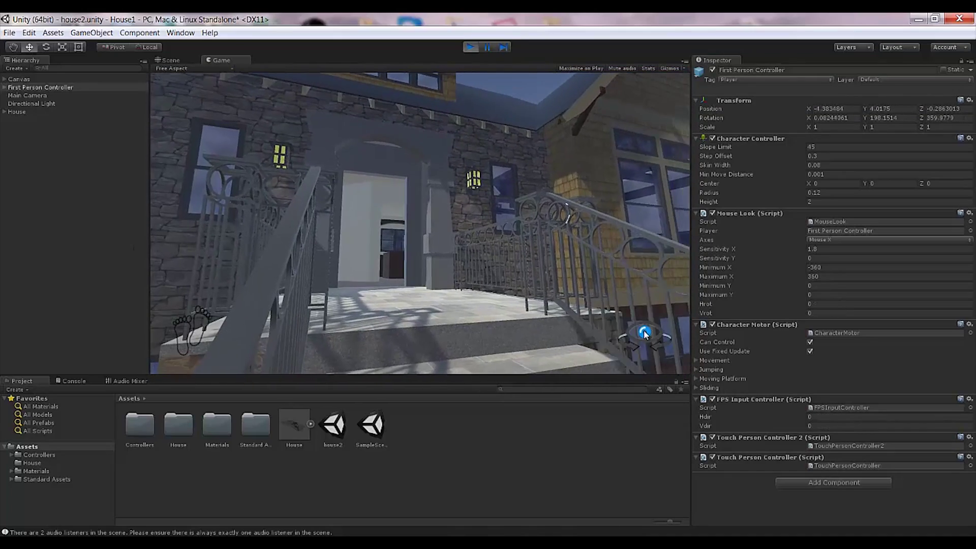
- Walk through the front door into the house, look around the interior, and stop the play test
key("w")
left_click_drag(644, 334, 624, 350)
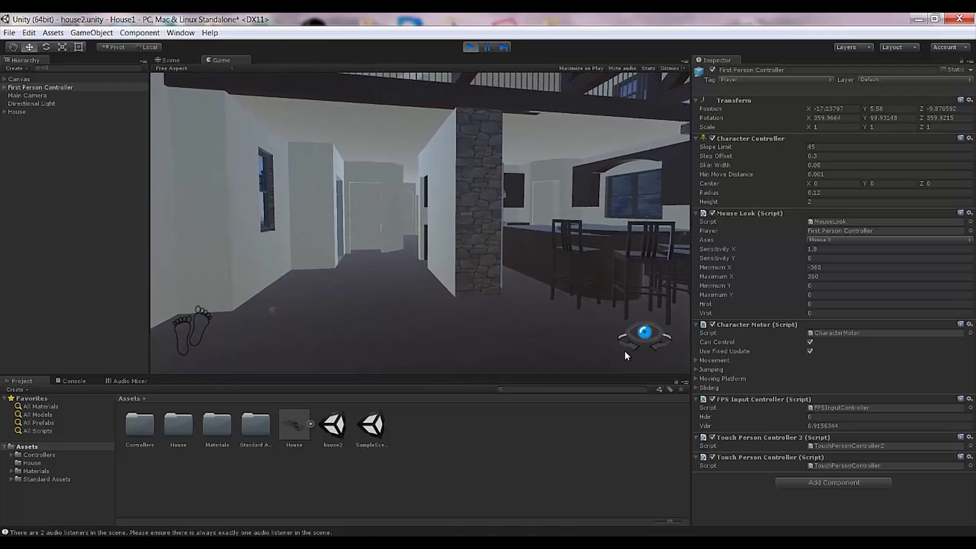
left_click(466, 47)
- Open the build settings and select Android as the platform
left_click(11, 34)
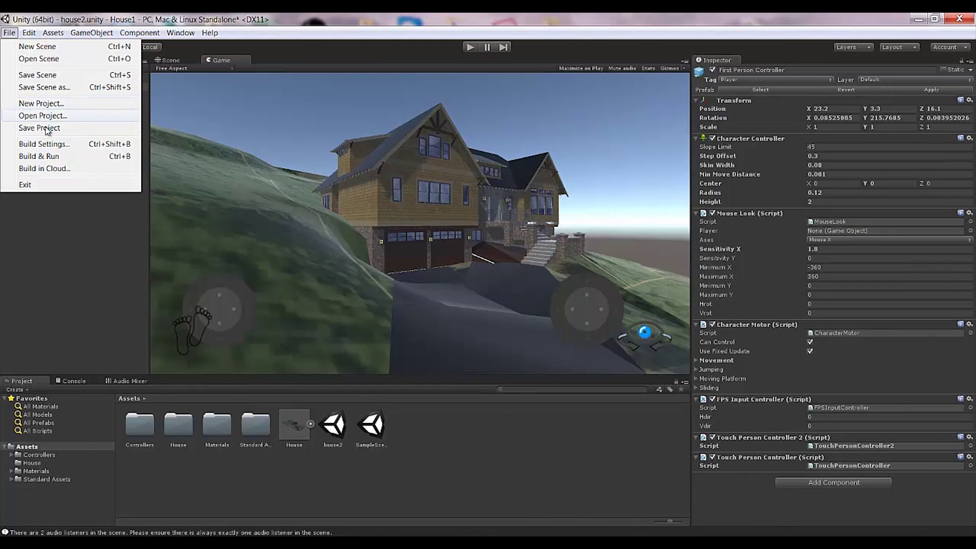
left_click(49, 146)
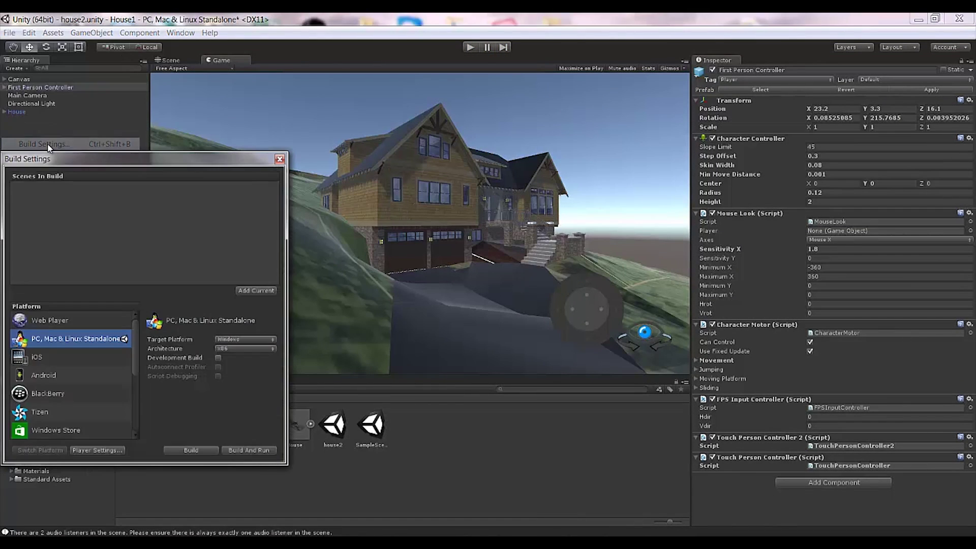
left_click(44, 358)
left_click(56, 377)
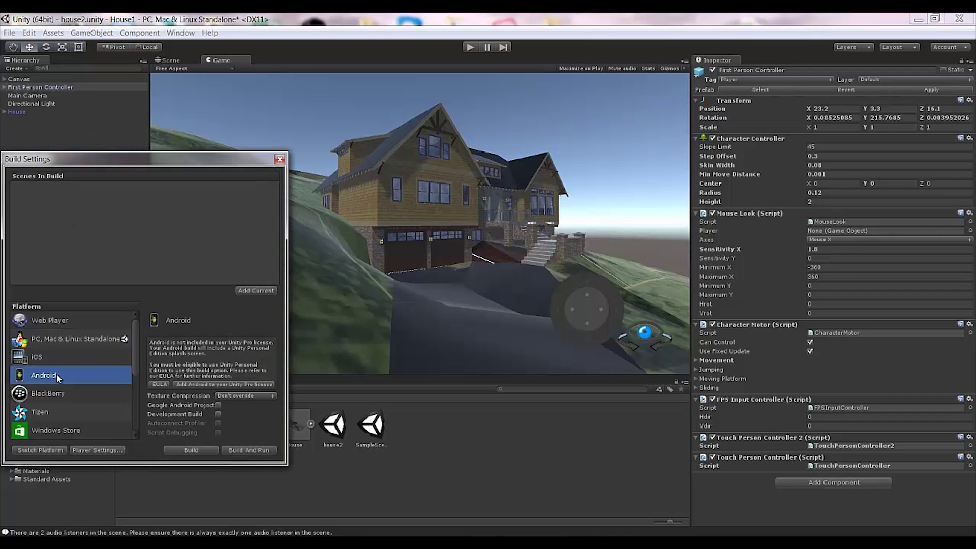